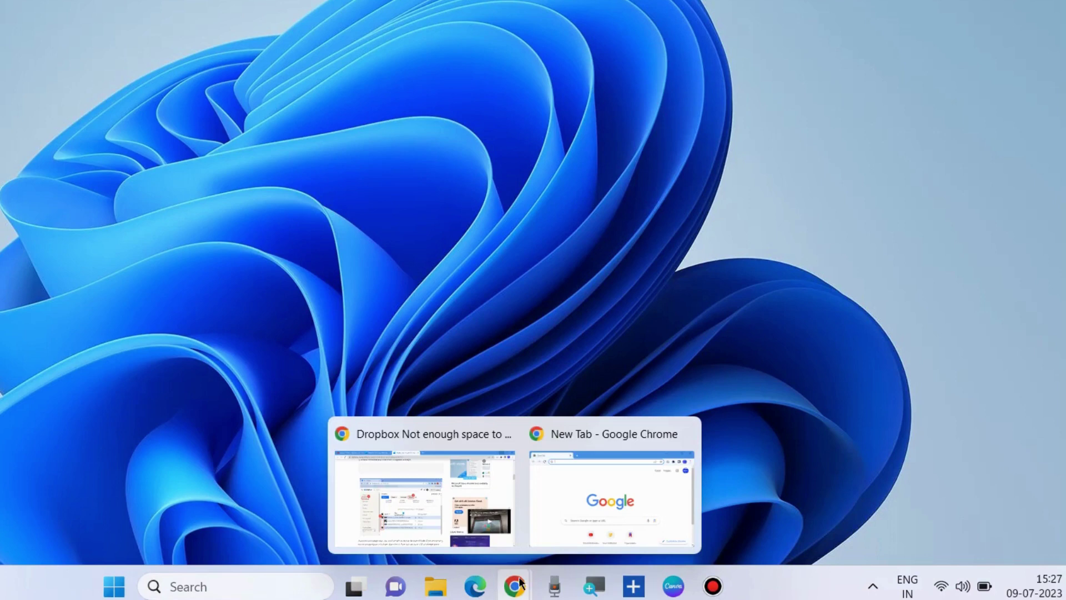
# Bring the new-tab Chrome window forward and open the Dropbox panel from the hidden tray icons
pyautogui.click(621, 504)
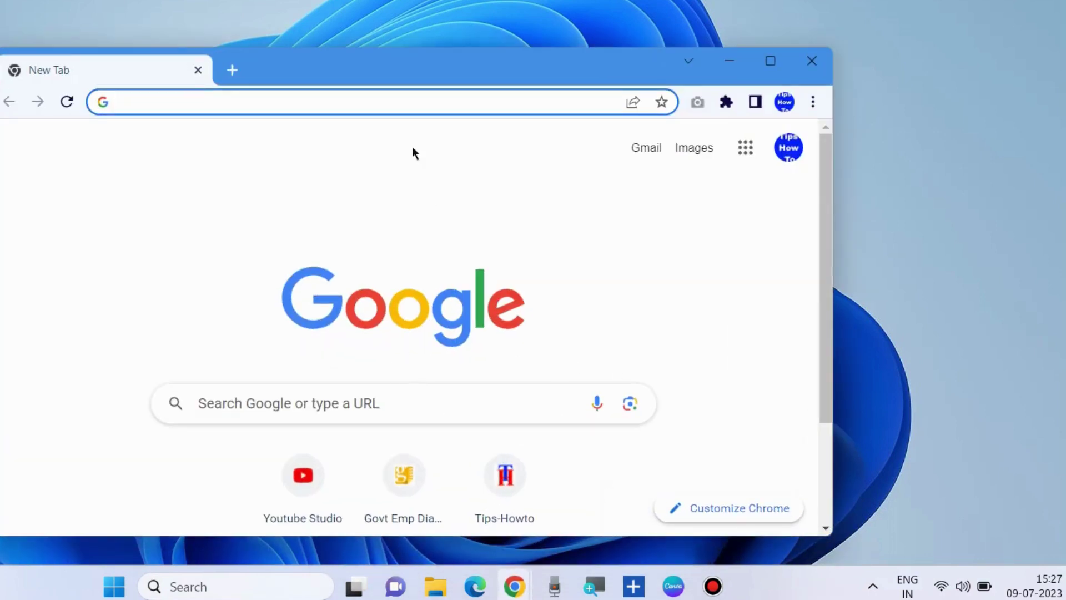
pyautogui.moveTo(370, 74)
pyautogui.mouseDown()
pyautogui.moveTo(469, 72)
pyautogui.moveTo(433, 73)
pyautogui.mouseUp()
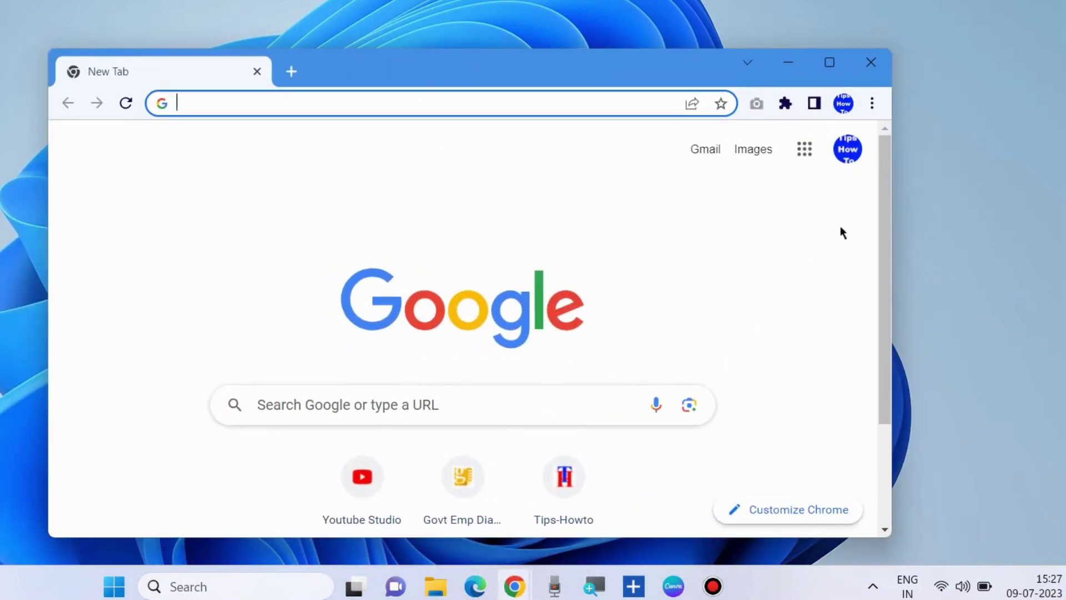
pyautogui.click(870, 586)
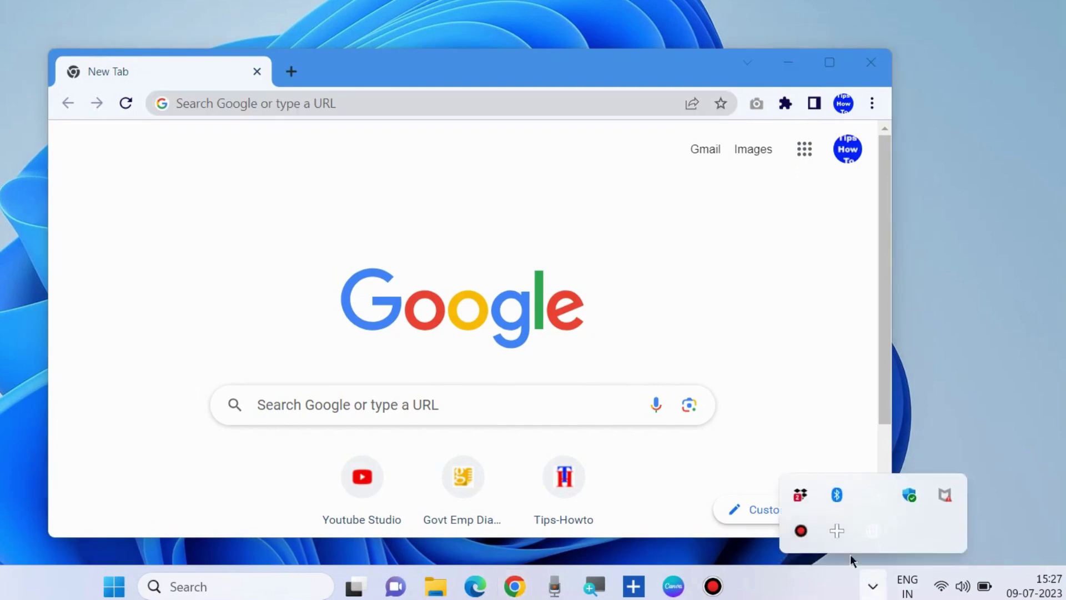
pyautogui.click(800, 496)
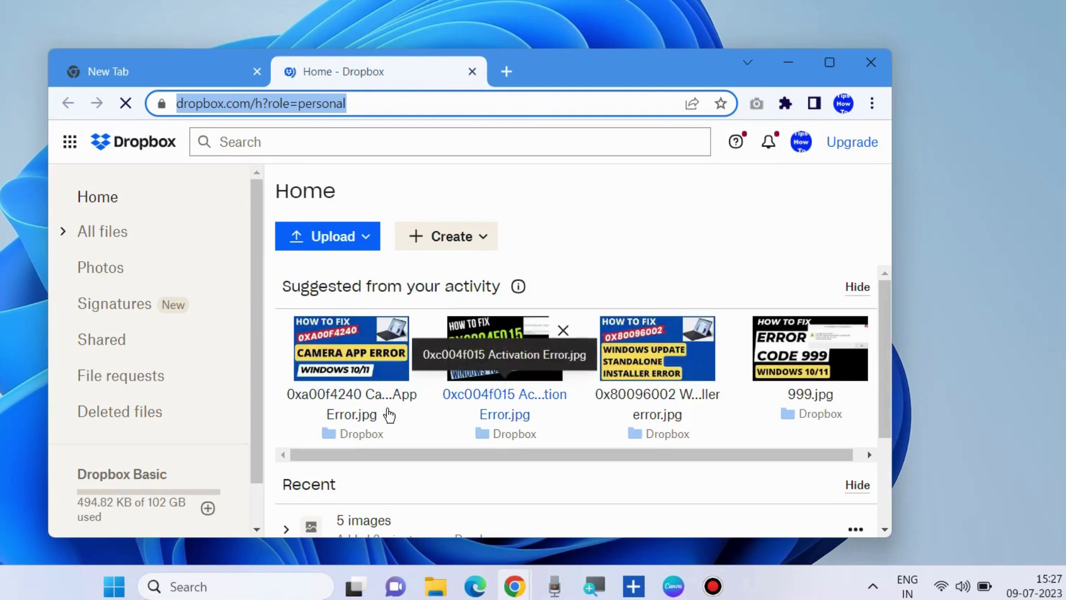
pyautogui.scroll(-1, 624, 275)
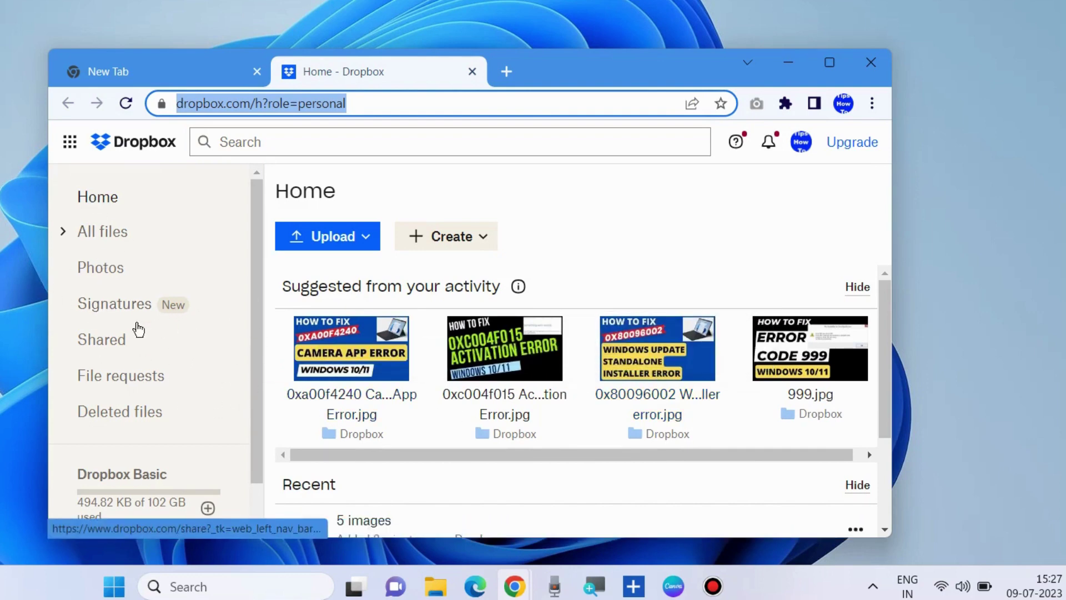
# Show All files in the Dropbox folder and enlarge the window to reveal more file rows
pyautogui.click(107, 238)
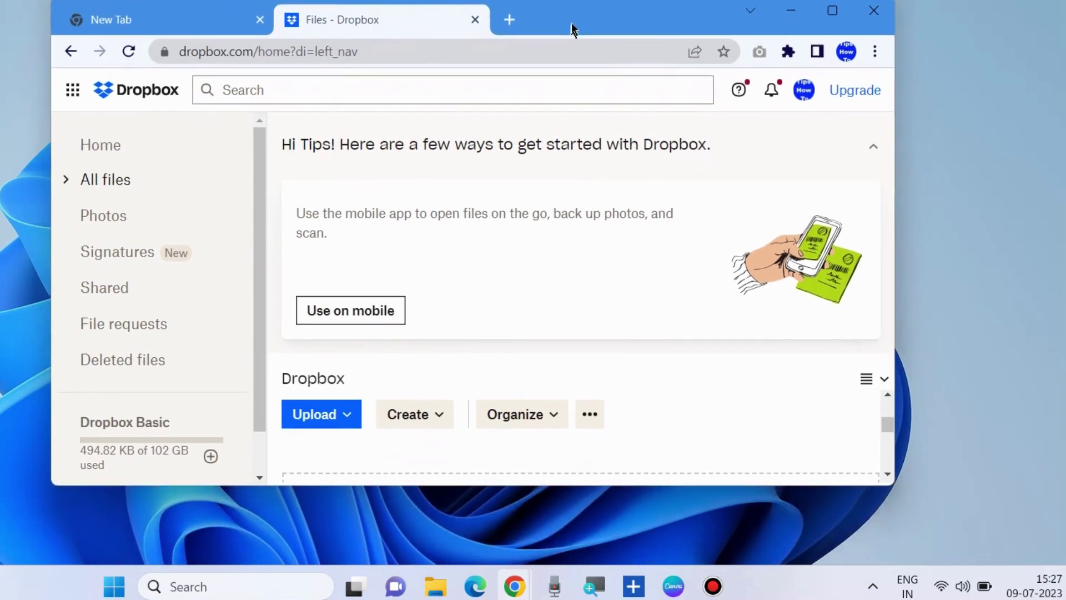
pyautogui.moveTo(570, 84); pyautogui.dragTo(573, 28)
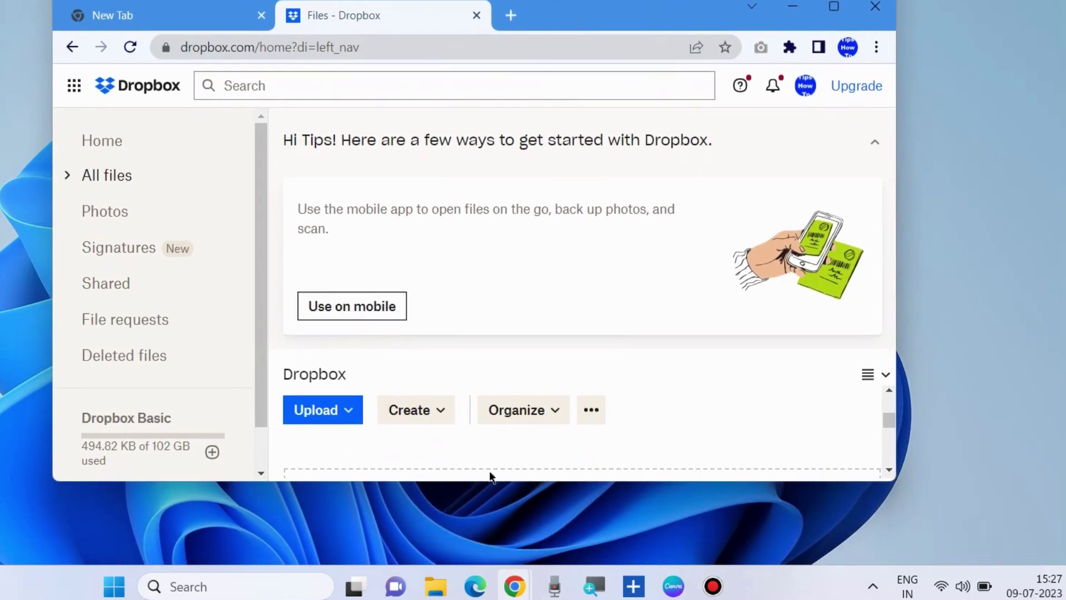
pyautogui.moveTo(492, 482); pyautogui.dragTo(493, 548)
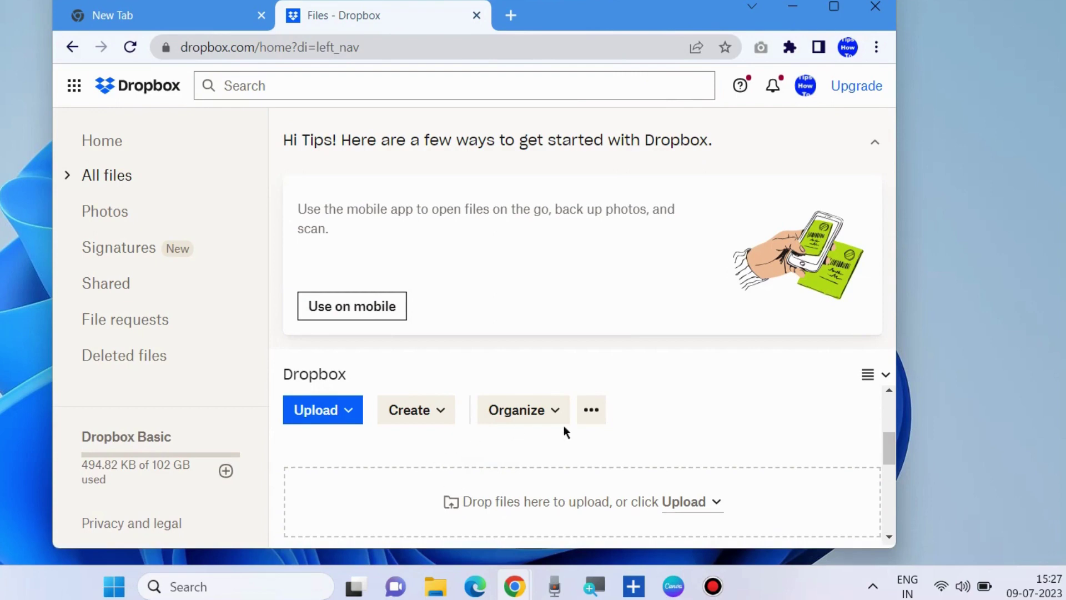
pyautogui.scroll(-2, 434, 428)
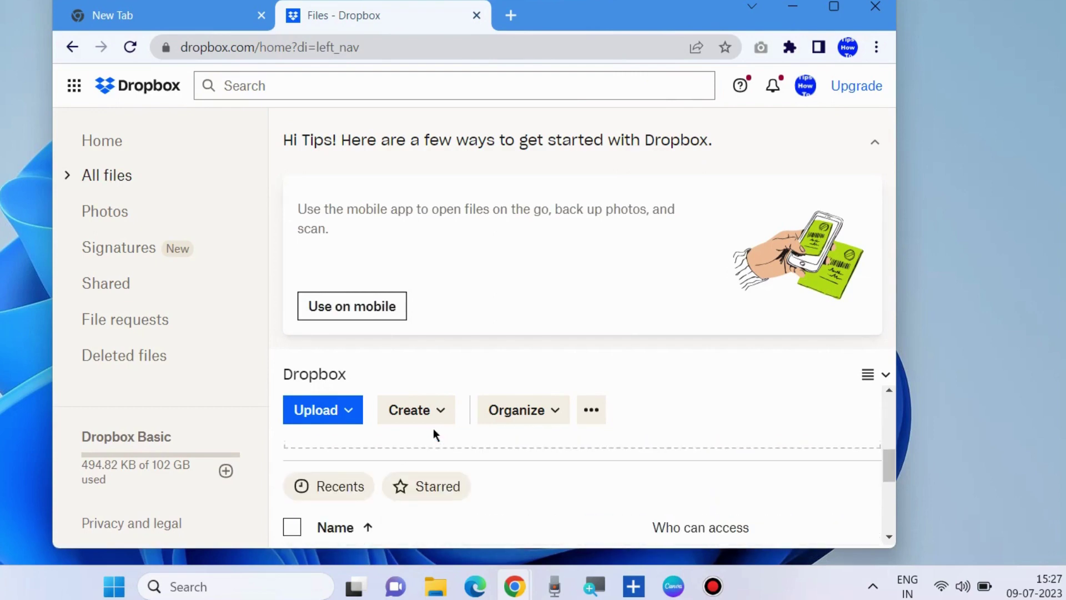
pyautogui.scroll(-1, 433, 429)
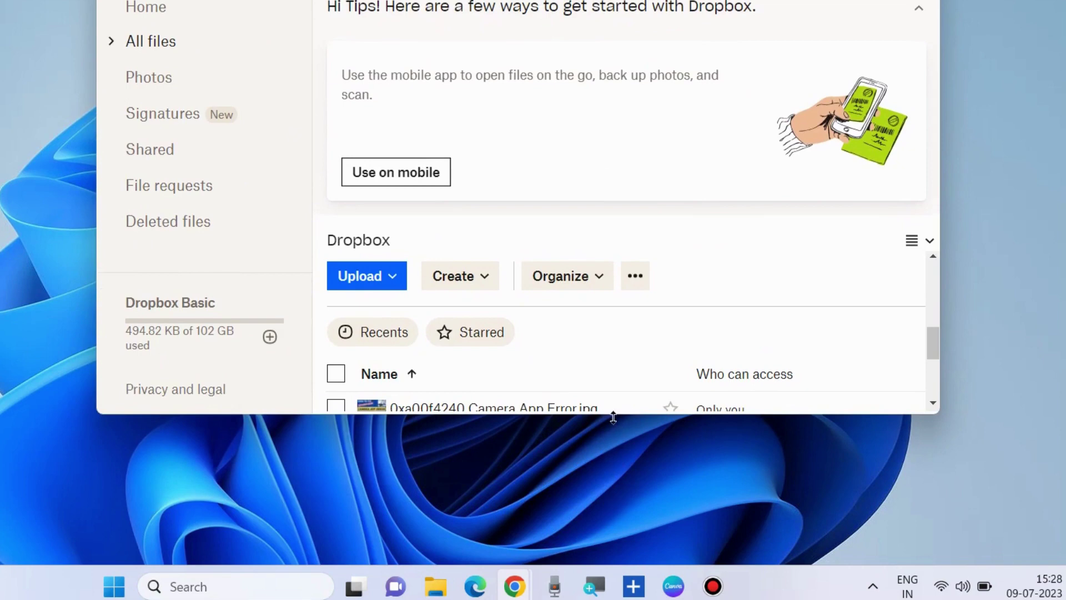
pyautogui.moveTo(613, 417); pyautogui.dragTo(613, 530)
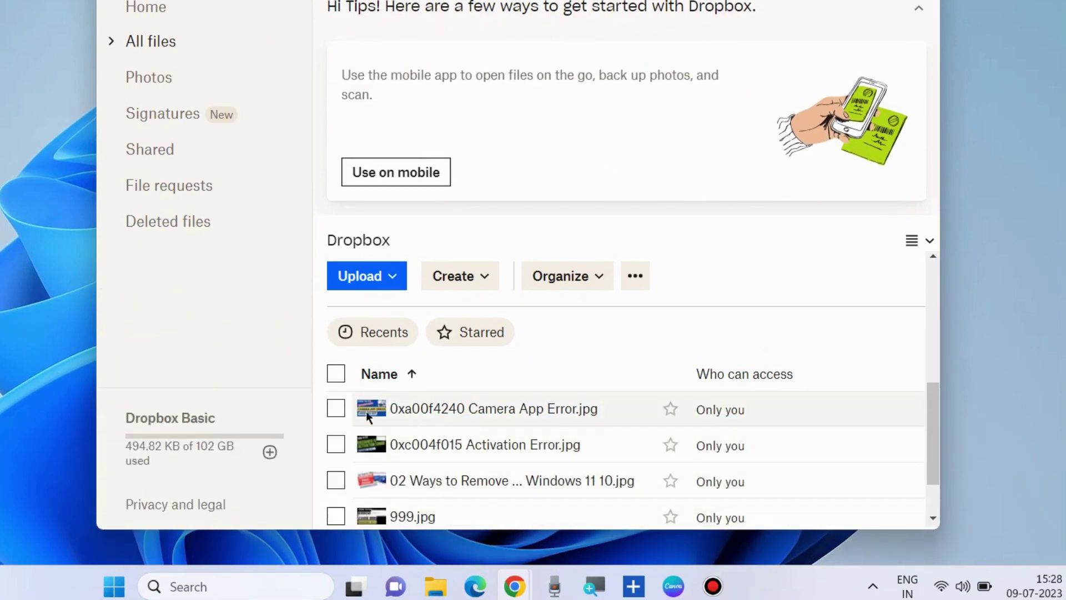
# Delete 0xa00f4240 Camera App Error.jpg and 0xc004f015 Activation Error.jpg and confirm
pyautogui.click(335, 410)
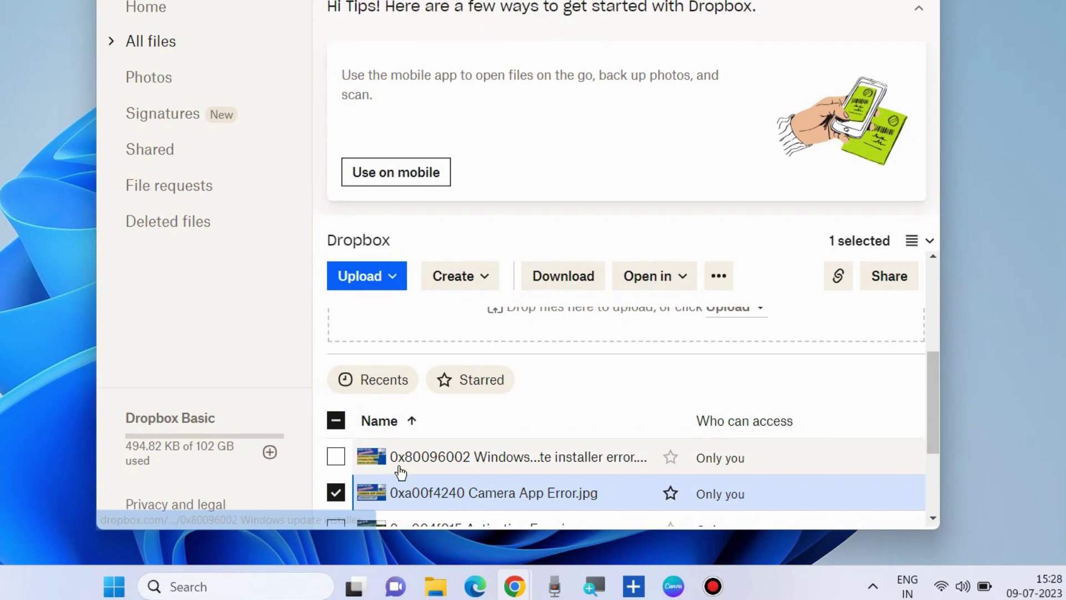
pyautogui.click(335, 439)
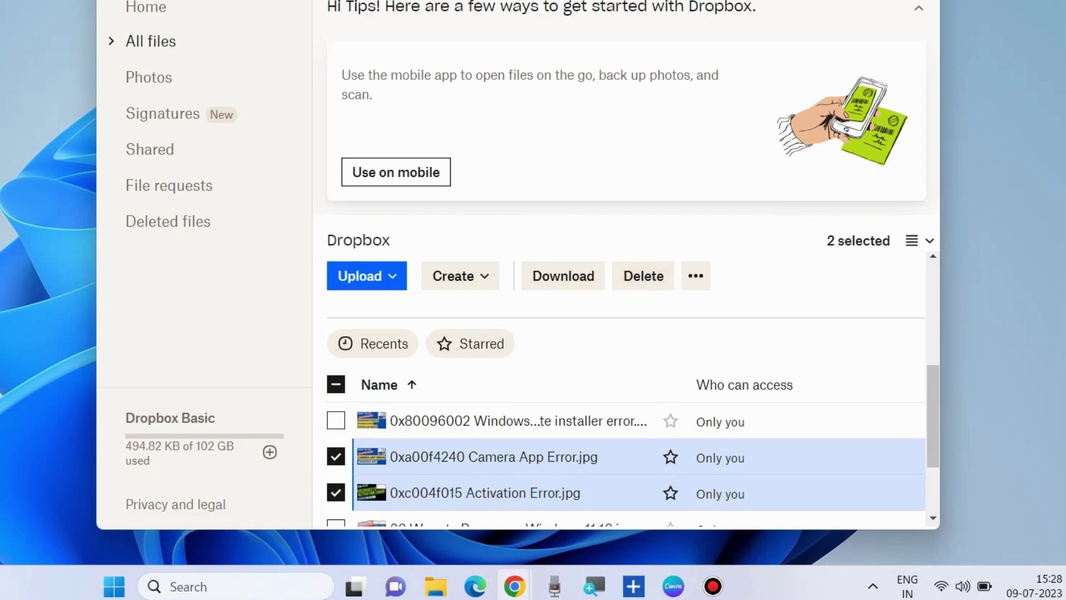
pyautogui.press('Delete')
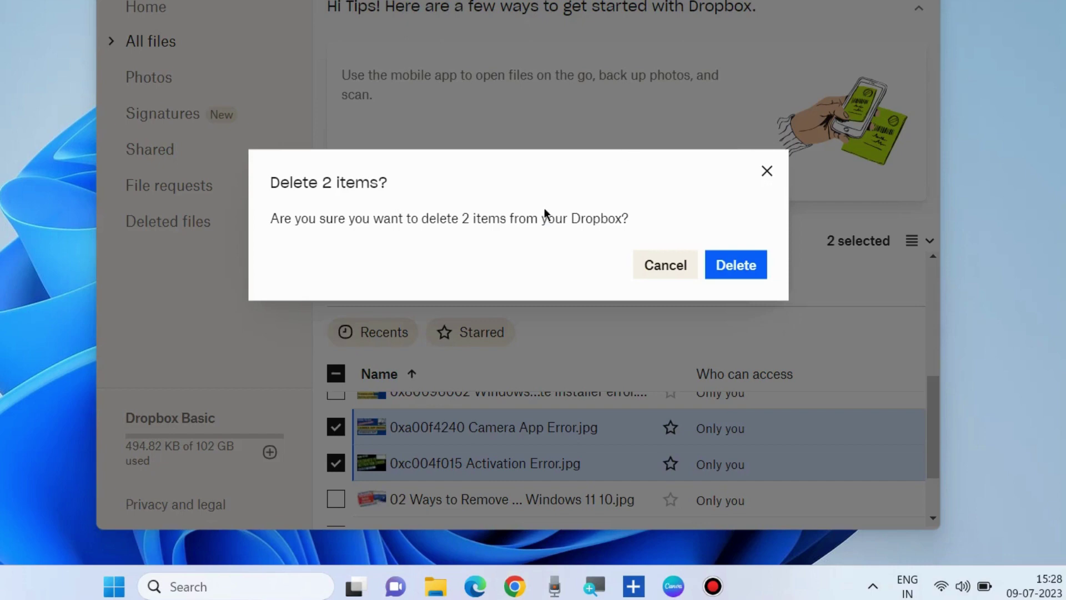
pyautogui.click(738, 267)
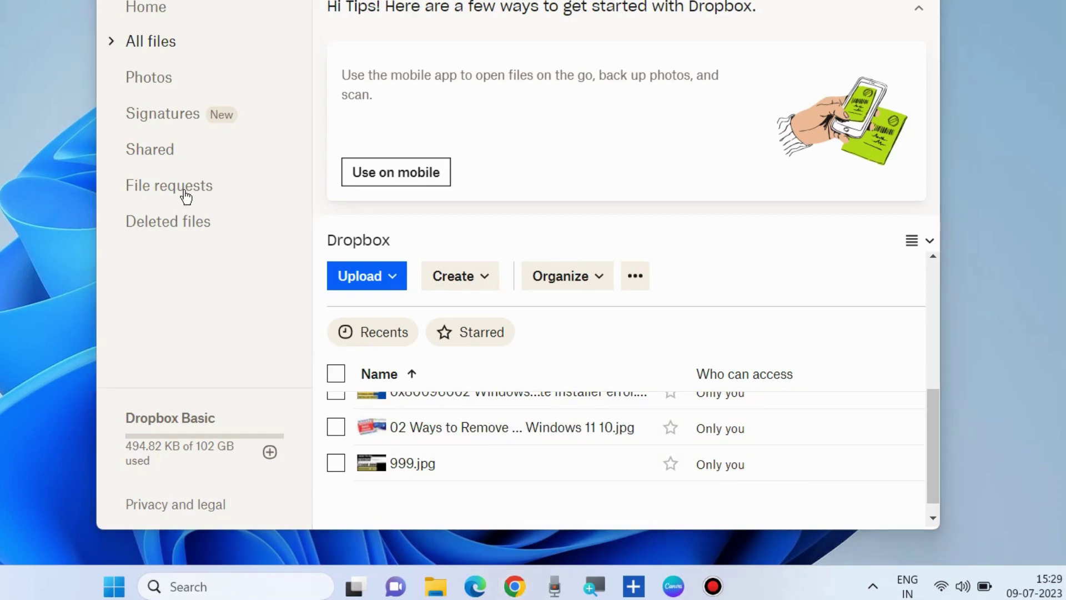
# From Deleted files, permanently delete the Activation Error and Camera App Error images and confirm
pyautogui.click(167, 228)
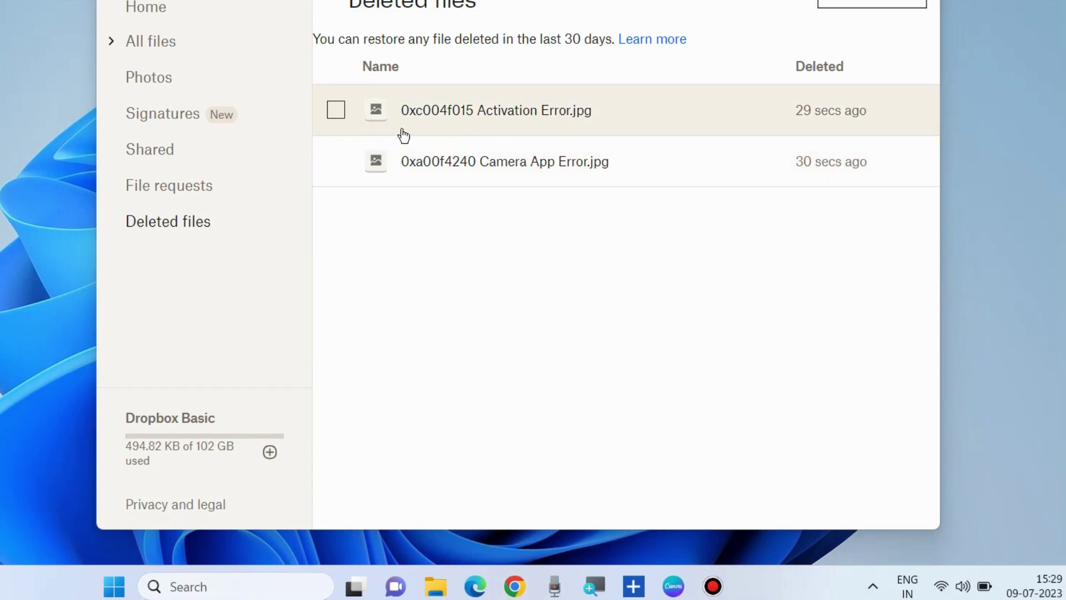
pyautogui.click(336, 111)
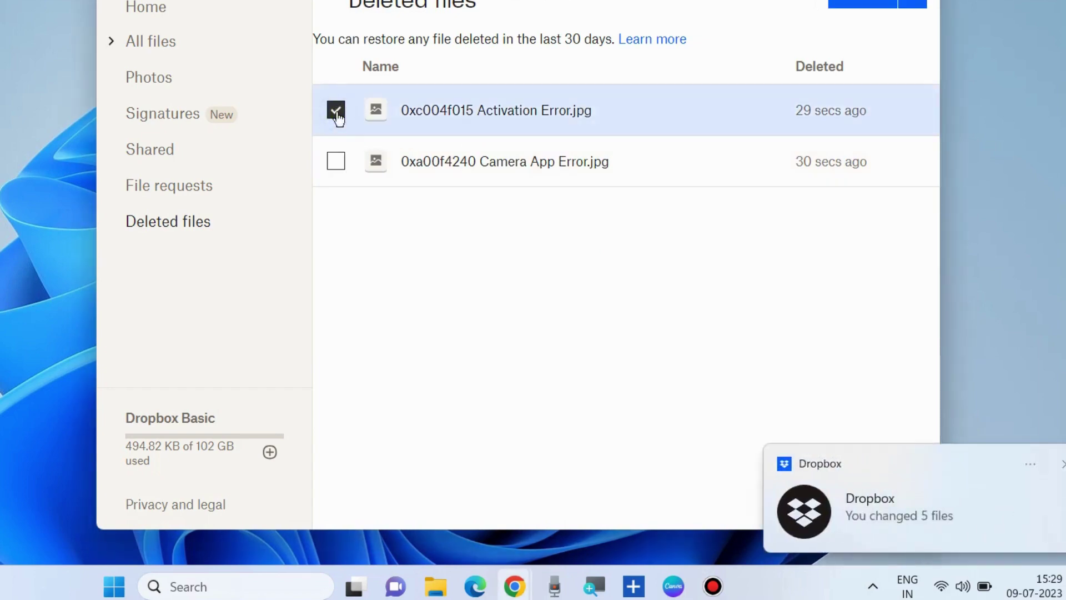
pyautogui.click(336, 161)
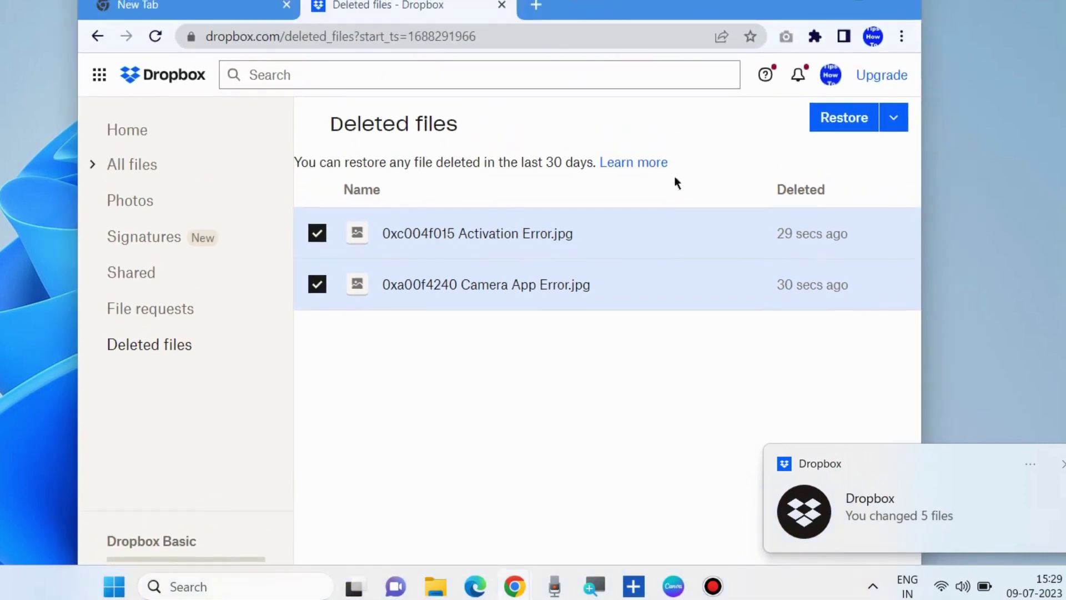
pyautogui.click(891, 119)
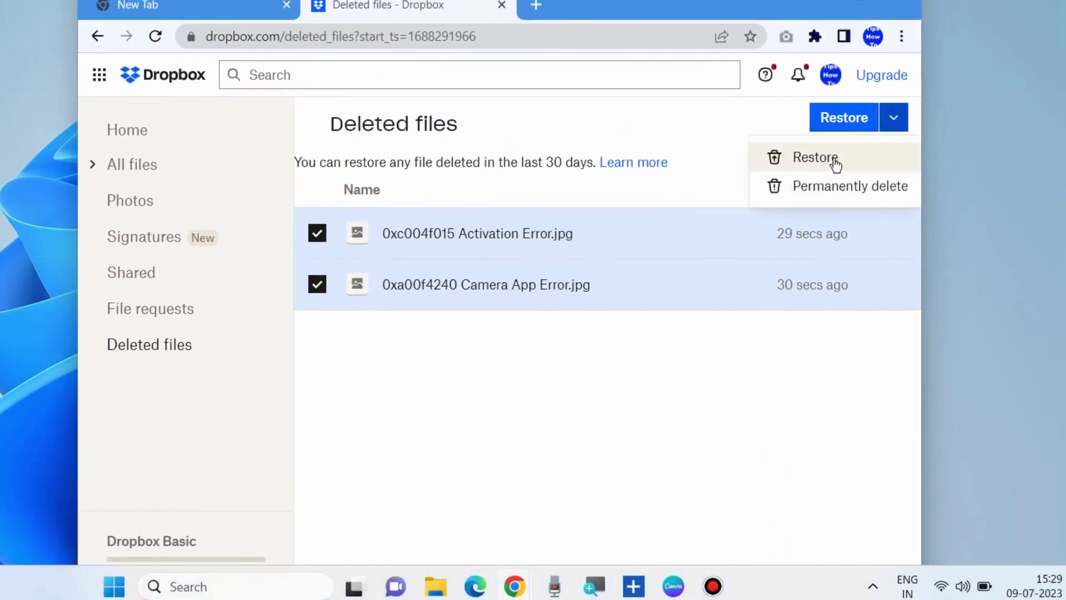
pyautogui.click(814, 193)
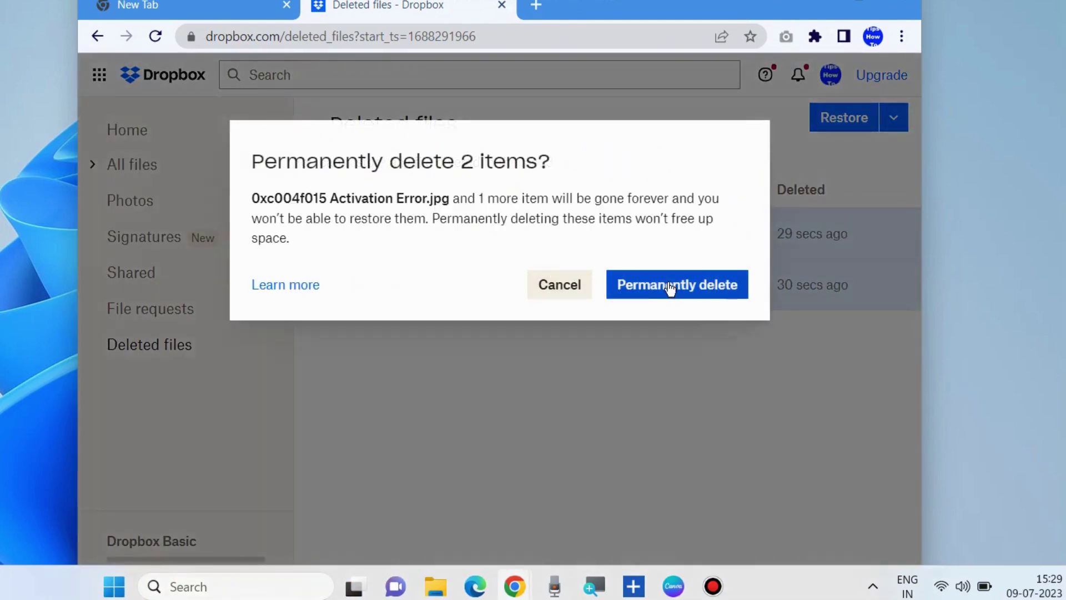
pyautogui.click(670, 289)
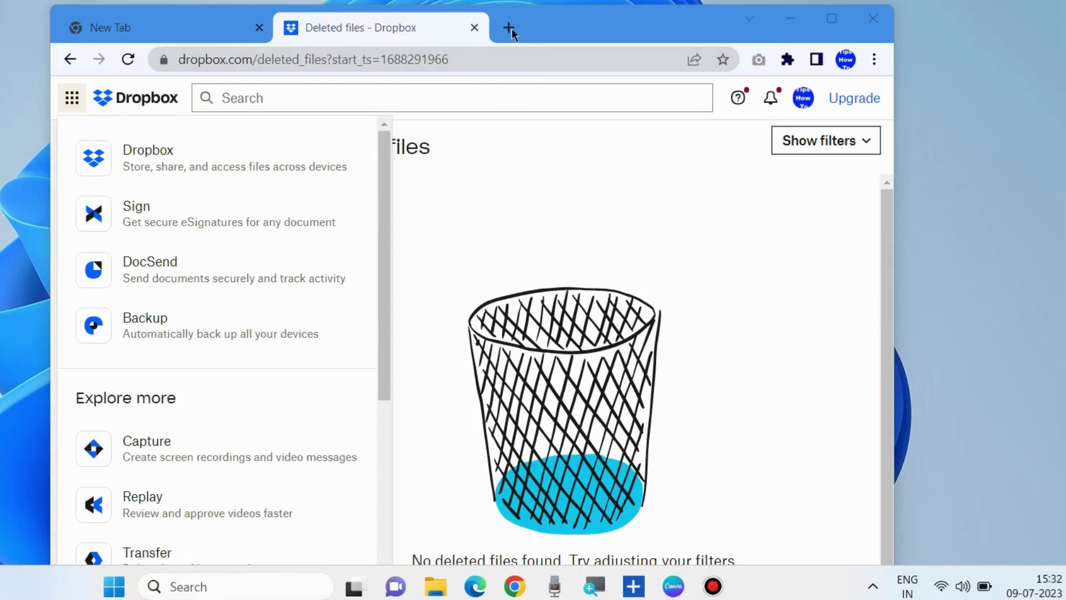
# Load dropbox.com/getspace in a fresh Chrome tab
pyautogui.click(511, 28)
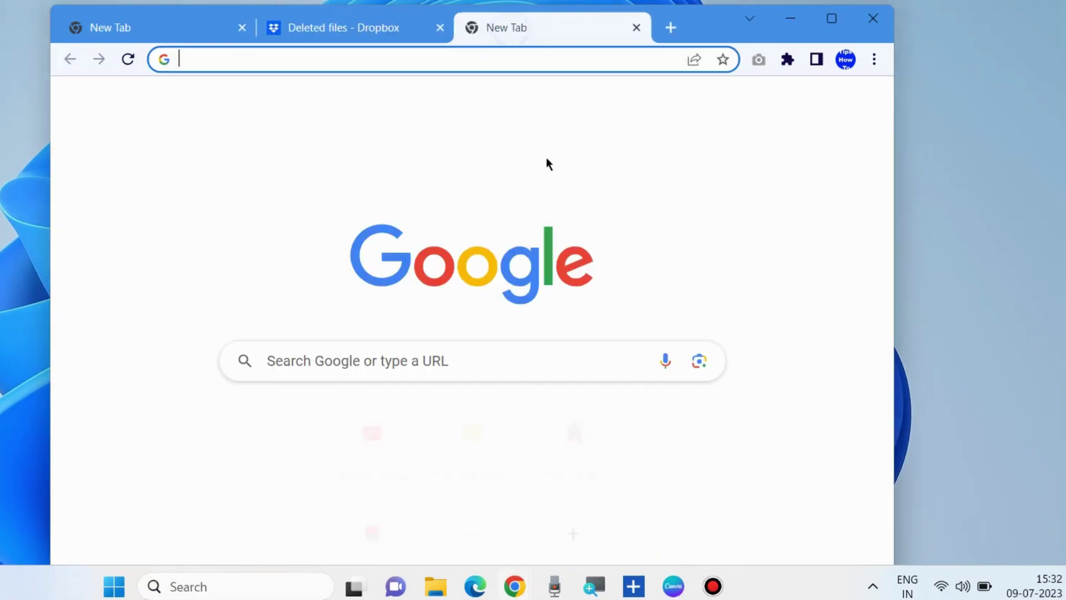
pyautogui.click(240, 58)
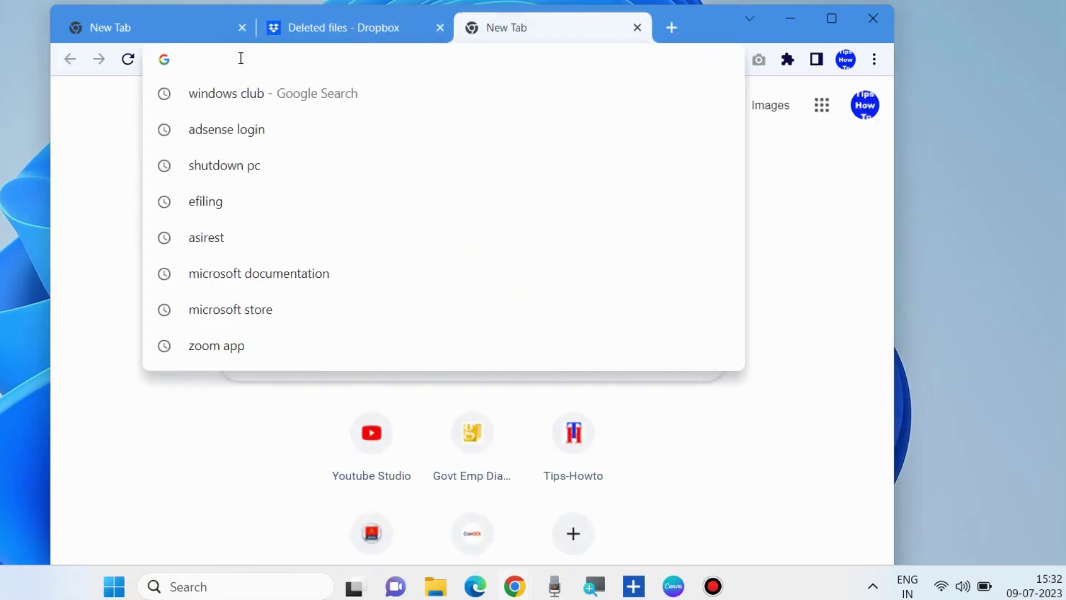
pyautogui.write('dropbox.com/getspace')
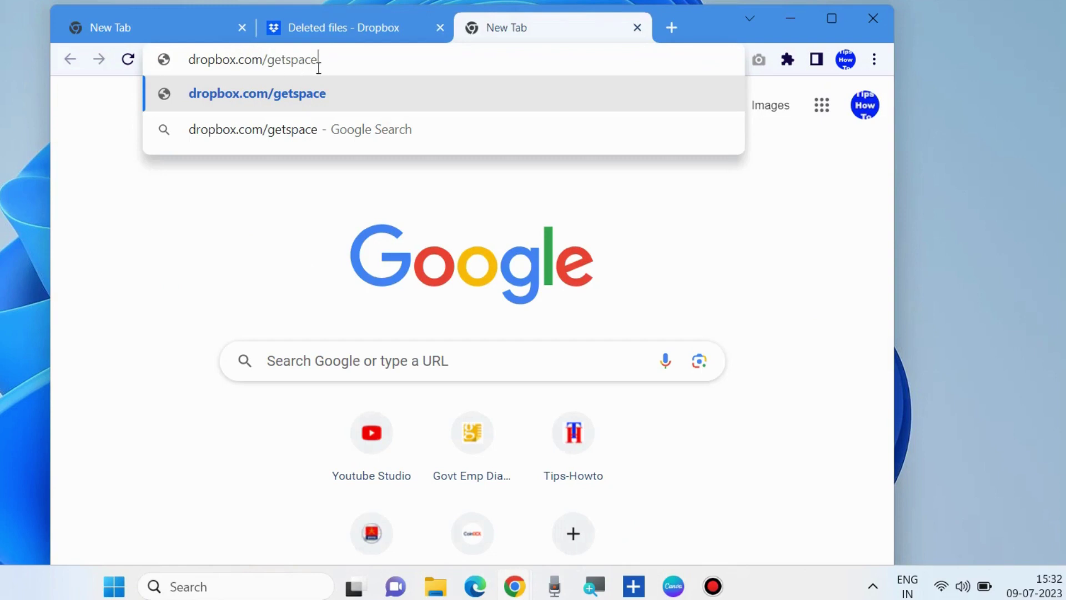
pyautogui.press('Return')
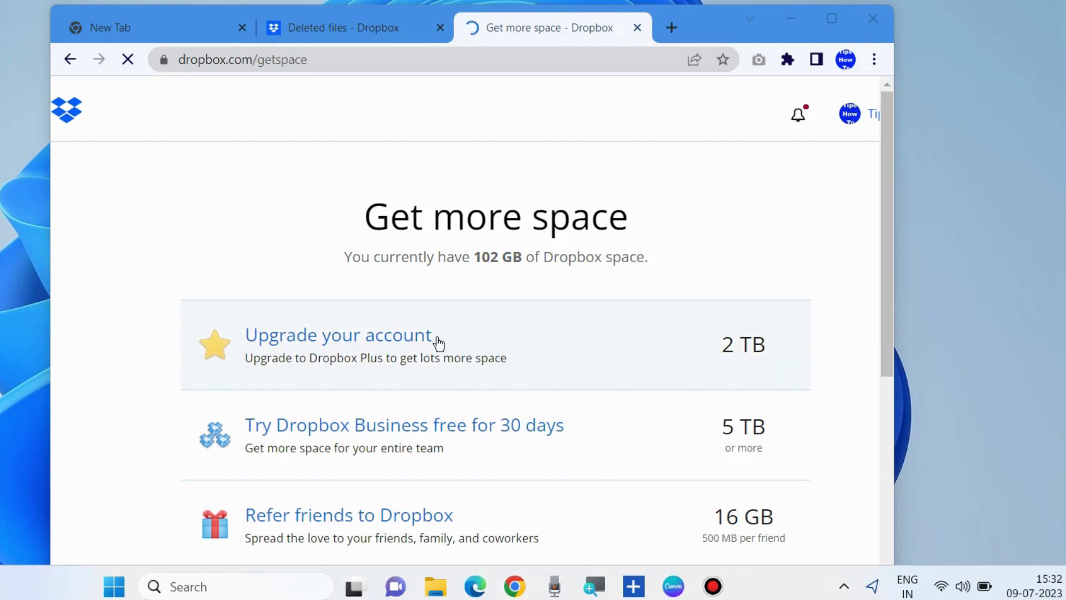
pyautogui.scroll(-2, 478, 298)
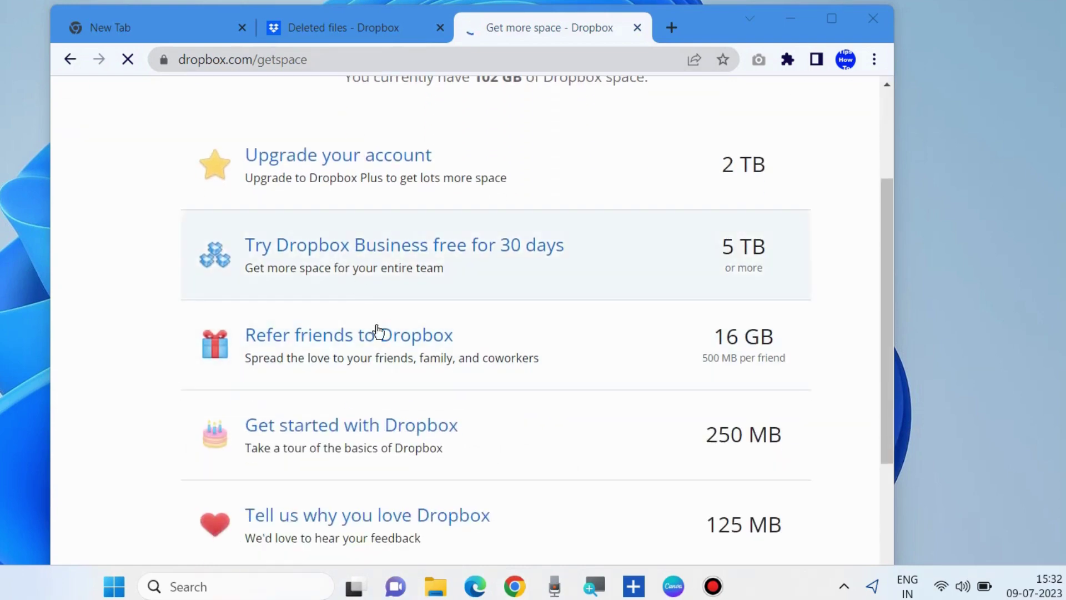
pyautogui.scroll(-1, 376, 333)
pyautogui.scroll(-1, 386, 358)
pyautogui.scroll(1, 385, 357)
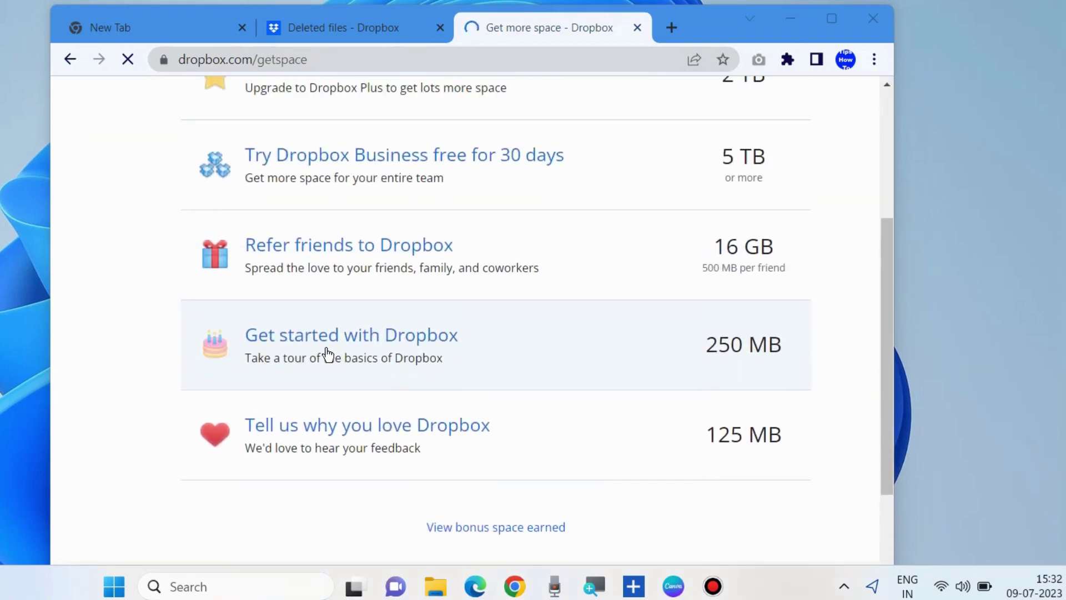
# Open the Get started with Dropbox 250 MB bonus checklist and show all six steps
pyautogui.click(376, 354)
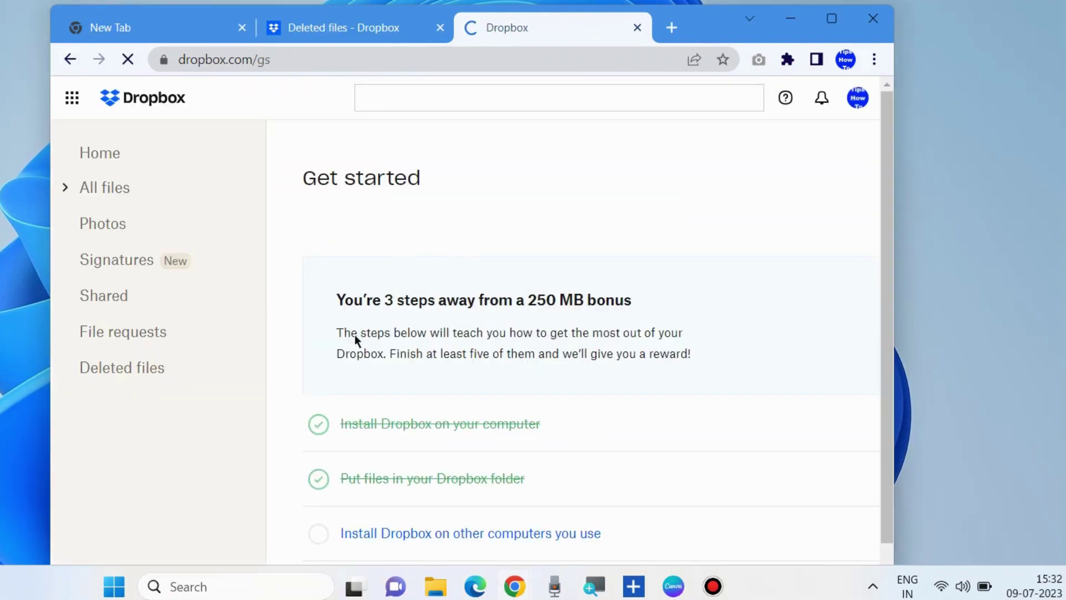
pyautogui.scroll(-1, 459, 339)
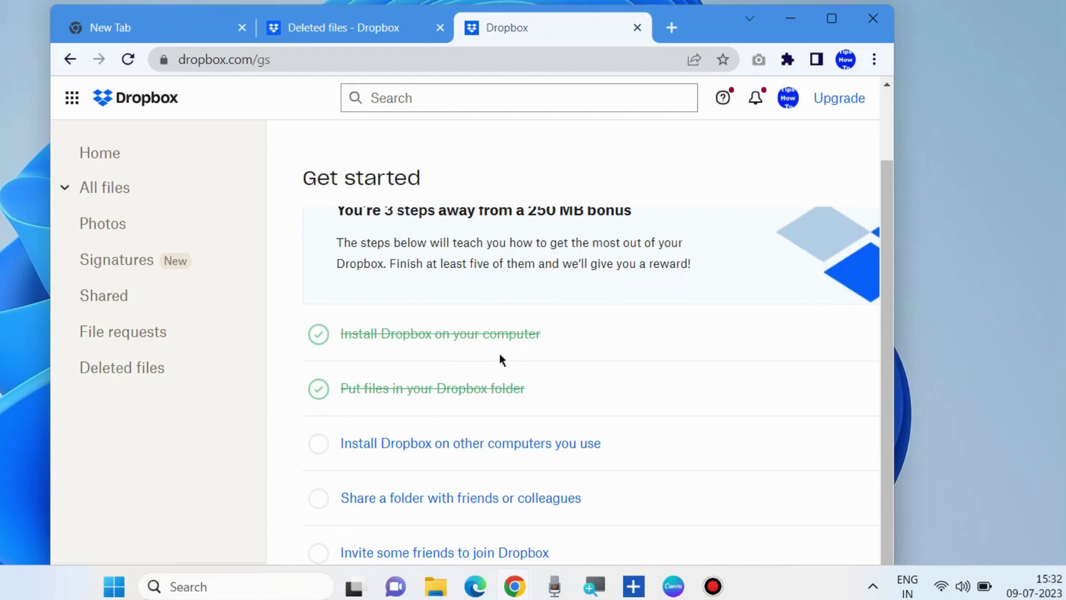
pyautogui.scroll(-1, 538, 398)
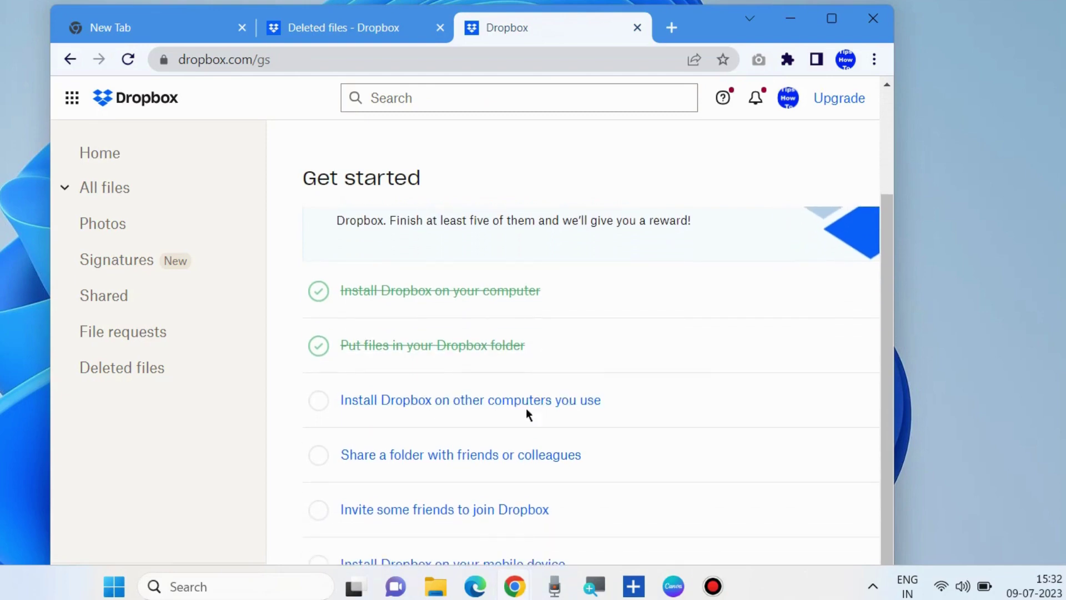
pyautogui.moveTo(444, 552)
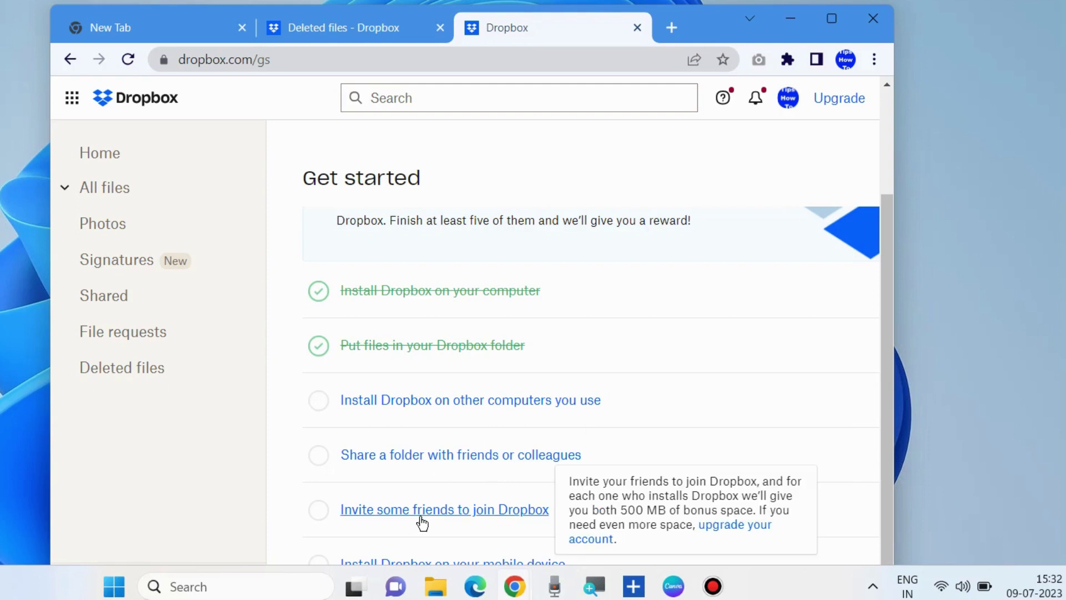
pyautogui.moveTo(722, 41); pyautogui.dragTo(722, 0)
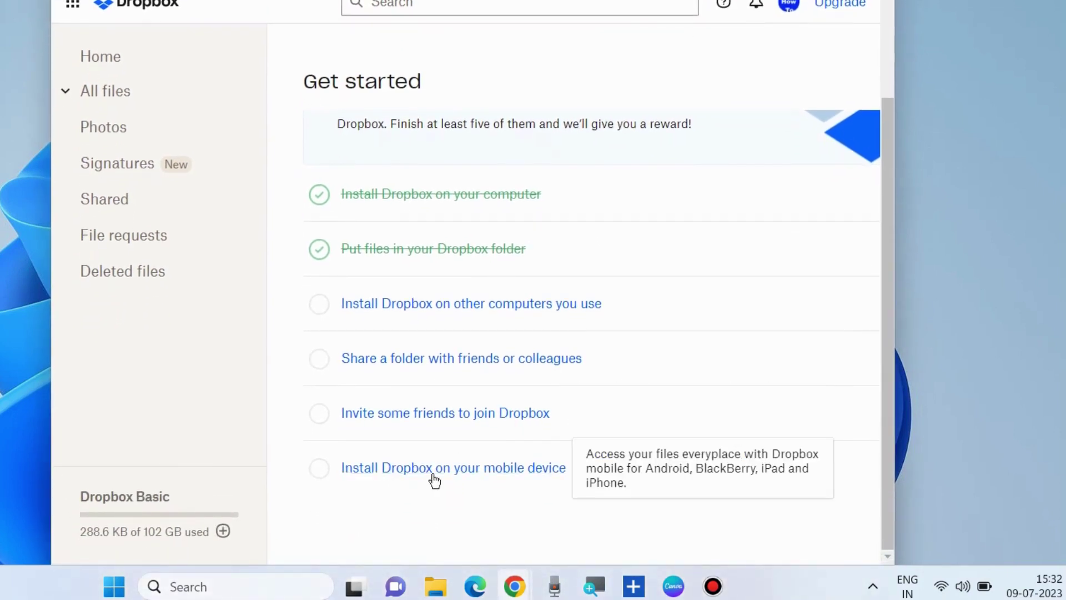